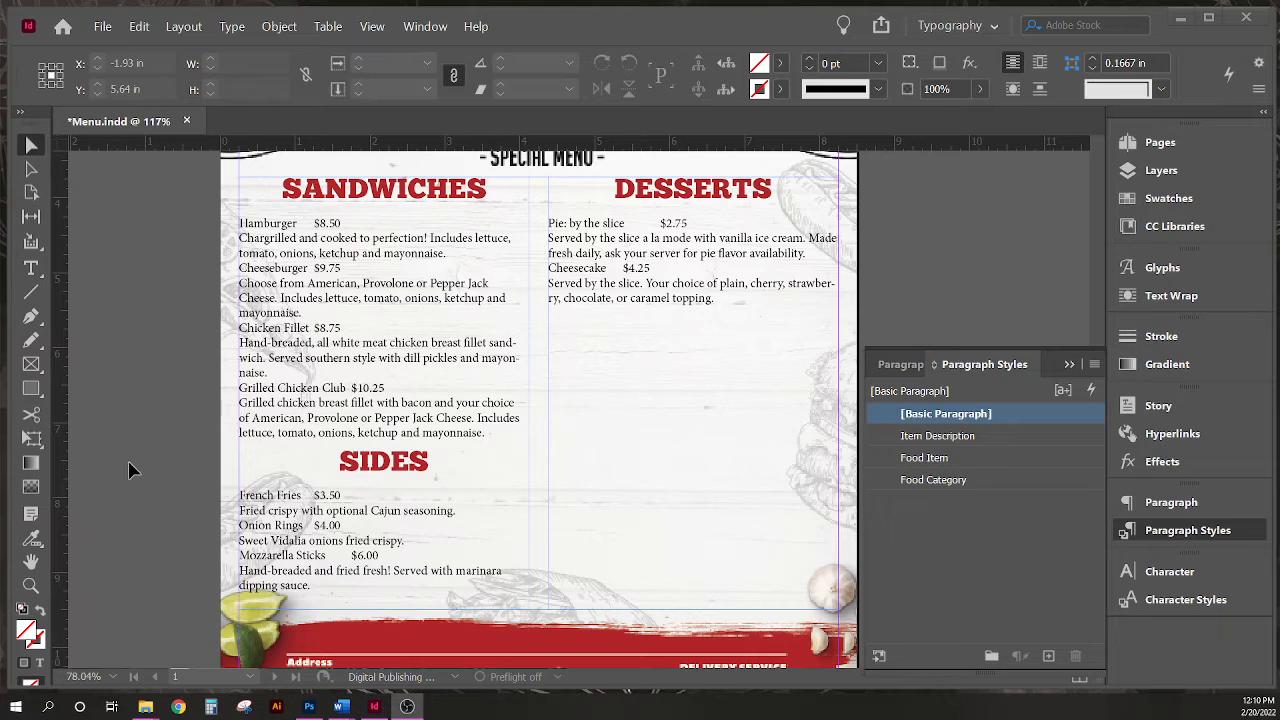
# - Edit the Food Item paragraph style so its Next Style is Item Description
pyautogui.rightClick(961, 461)
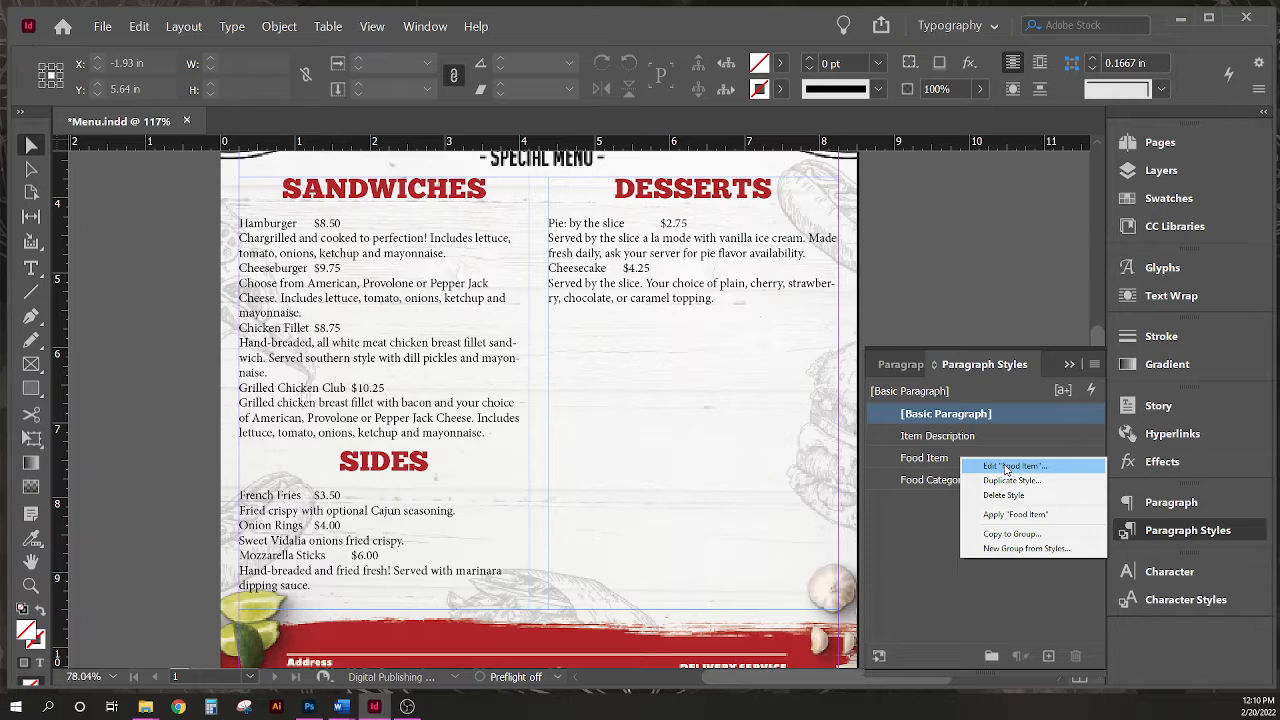
pyautogui.click(1007, 467)
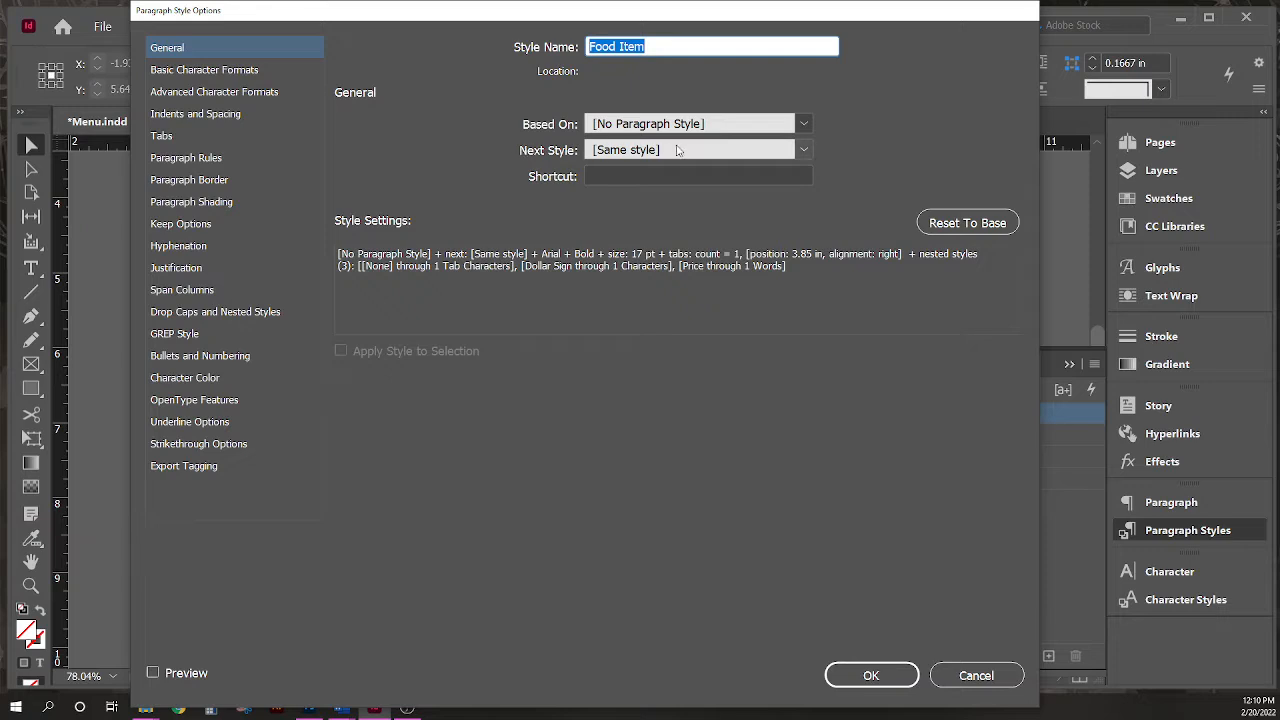
pyautogui.click(804, 150)
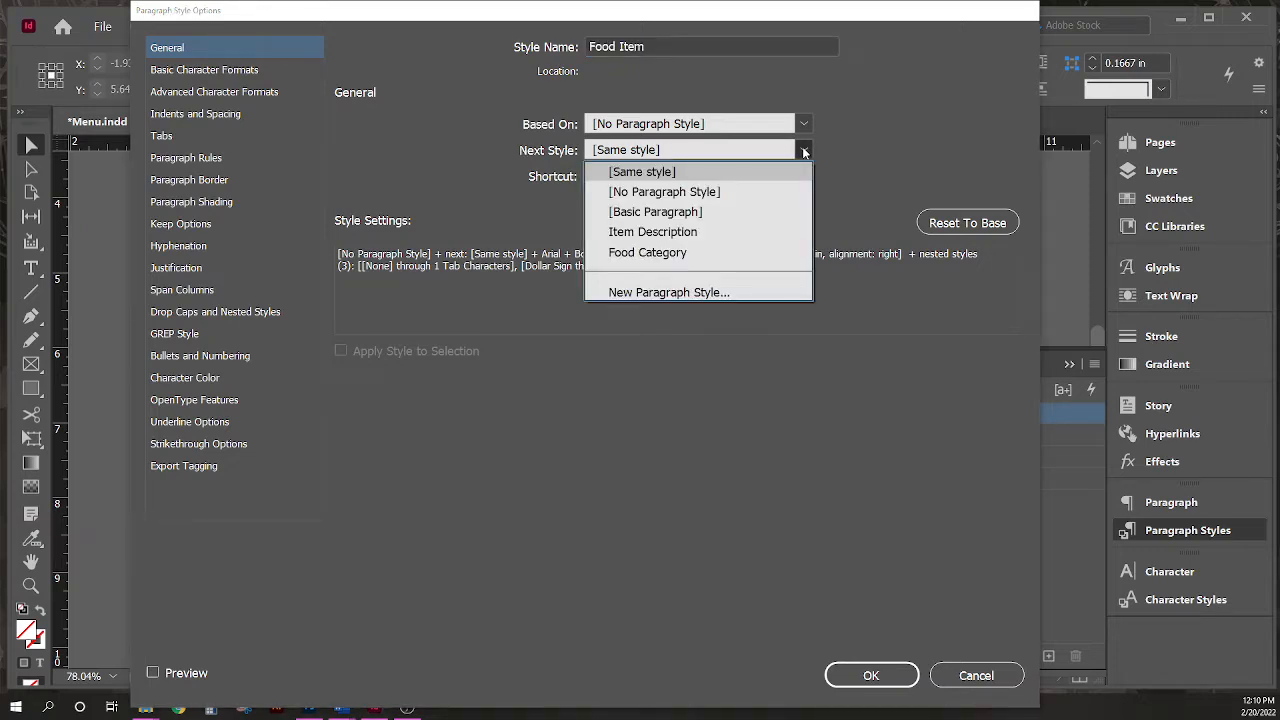
pyautogui.click(736, 232)
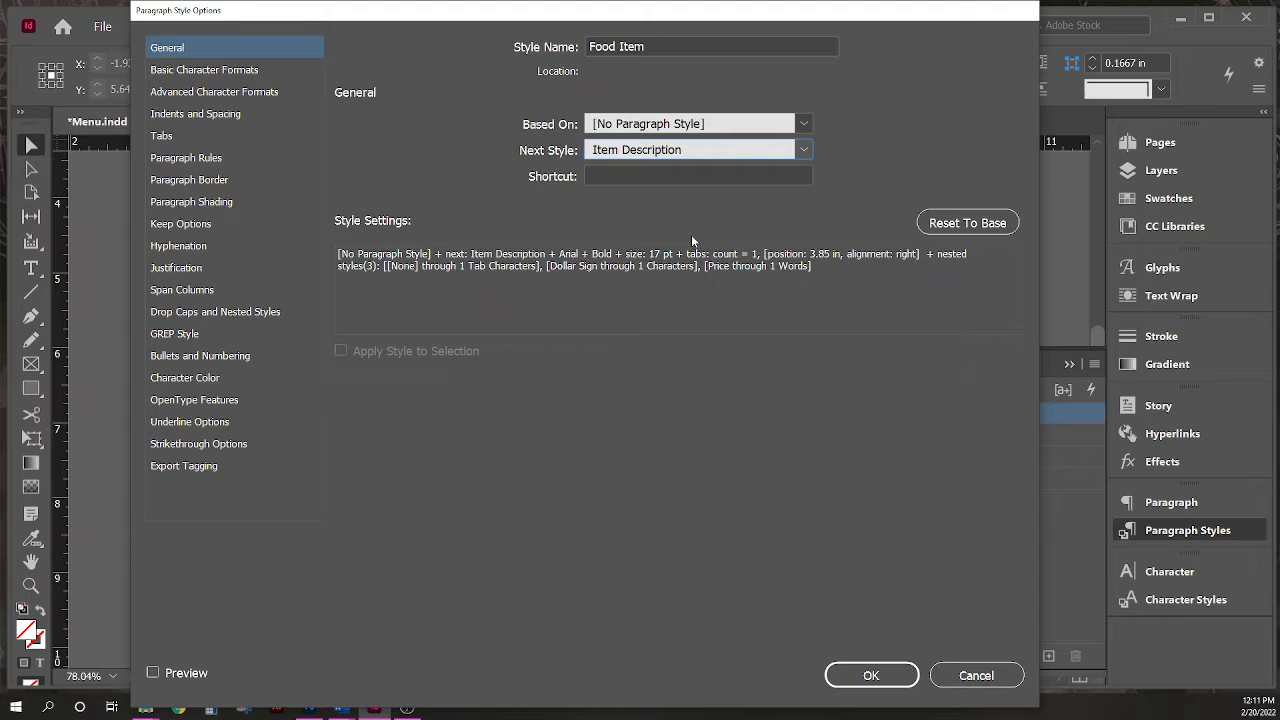
pyautogui.click(857, 676)
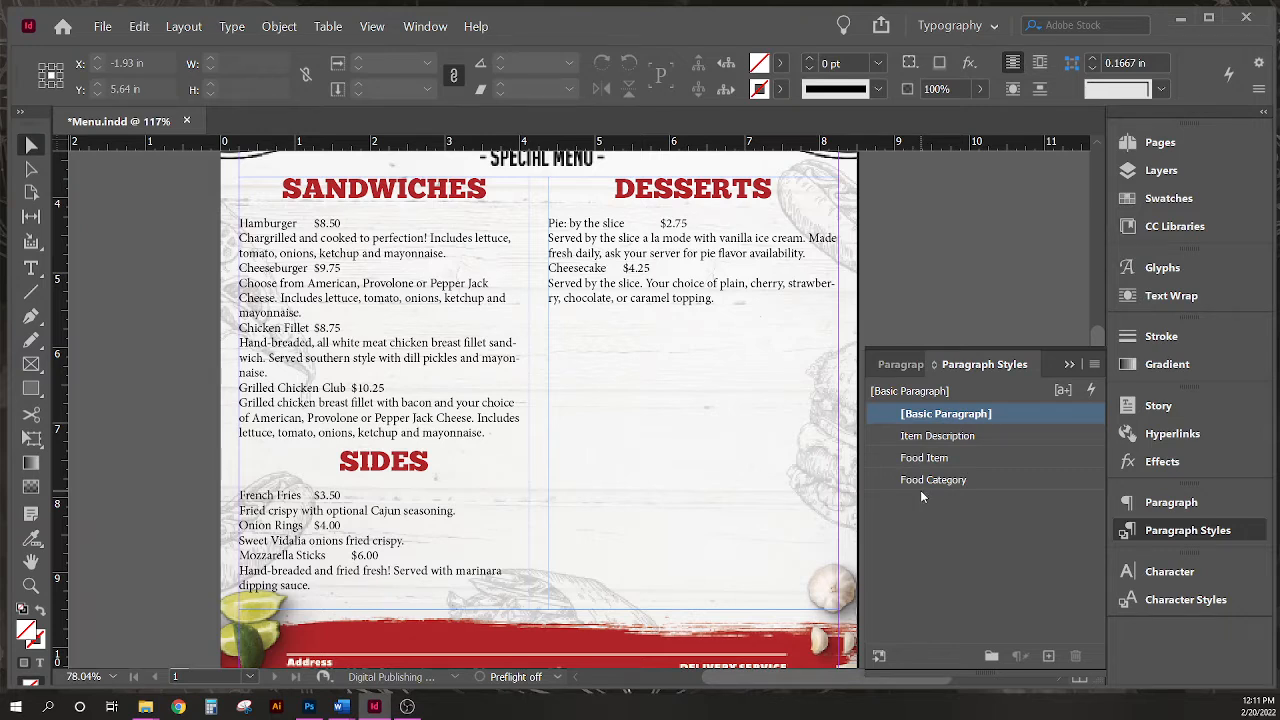
# - Edit the Item Description paragraph style so its Next Style is Food Item
pyautogui.rightClick(985, 443)
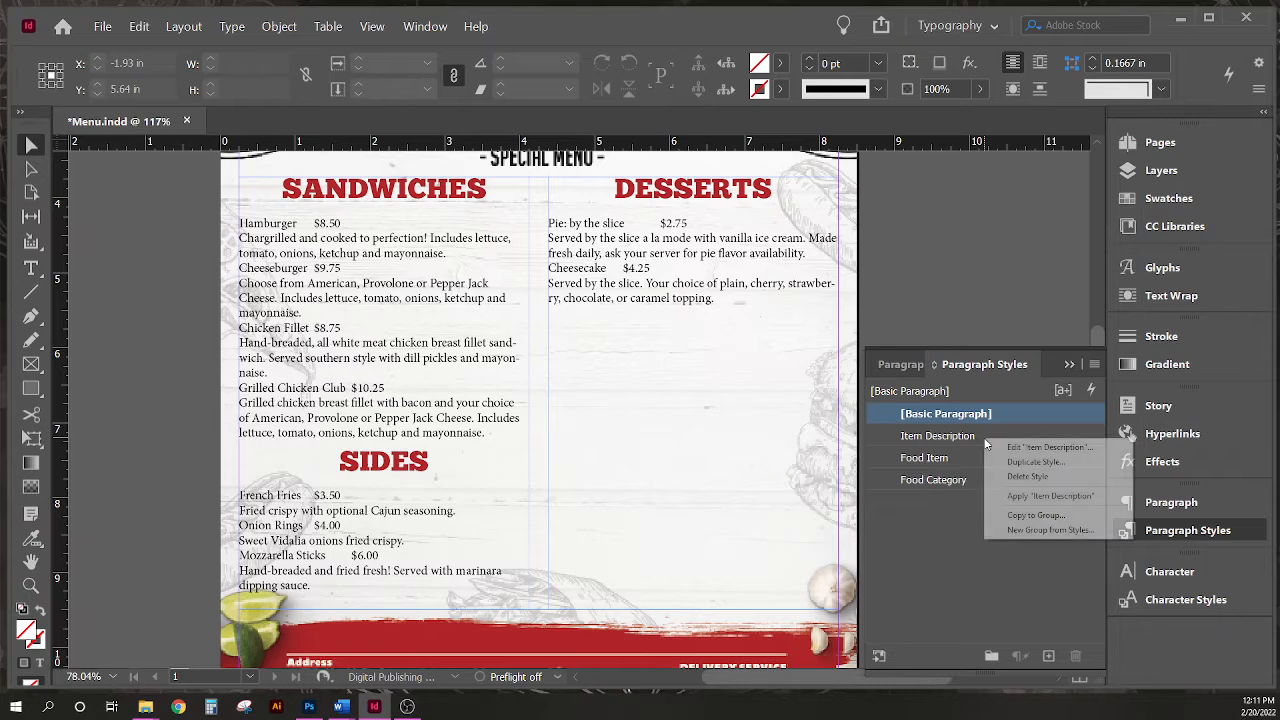
pyautogui.click(1048, 449)
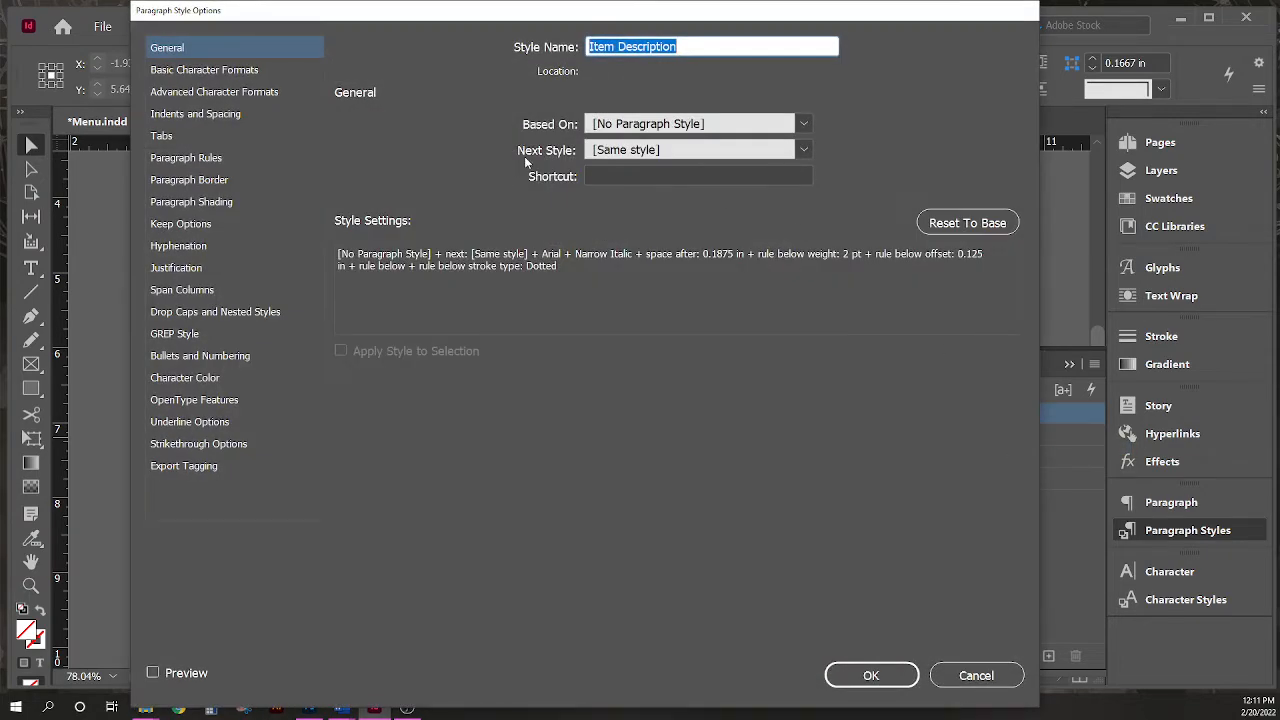
pyautogui.click(804, 150)
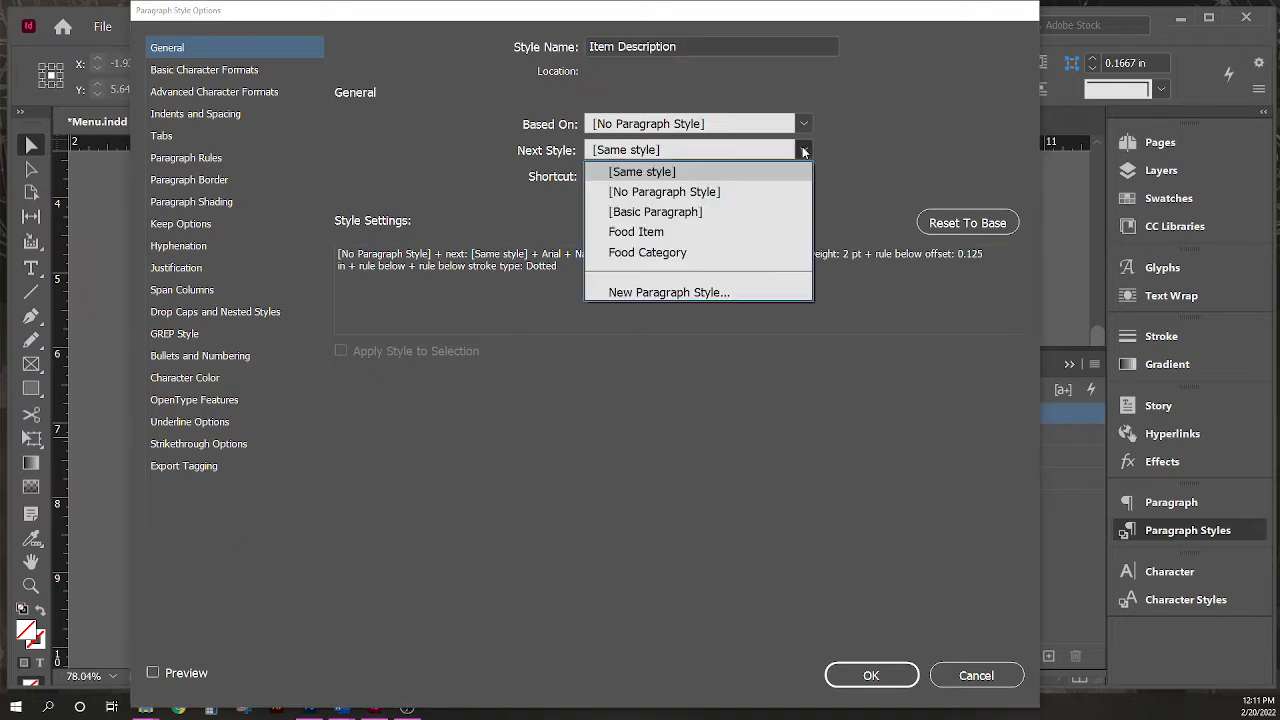
pyautogui.click(668, 232)
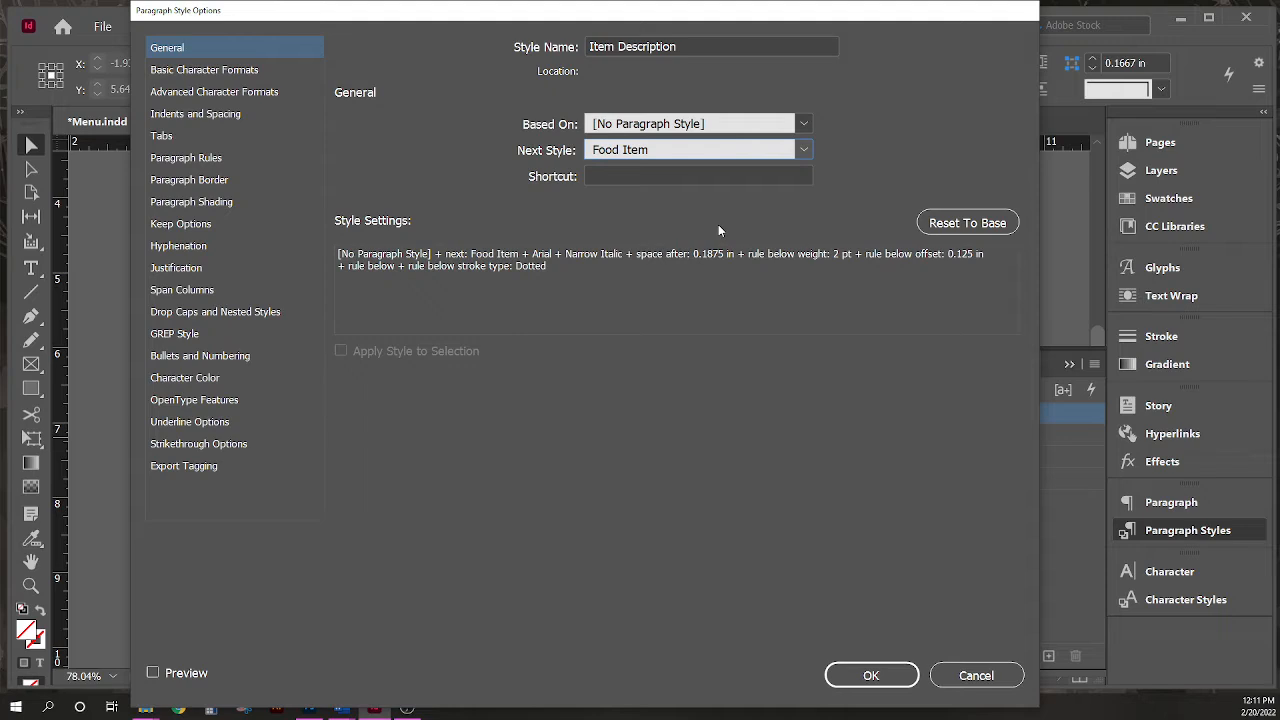
pyautogui.click(851, 677)
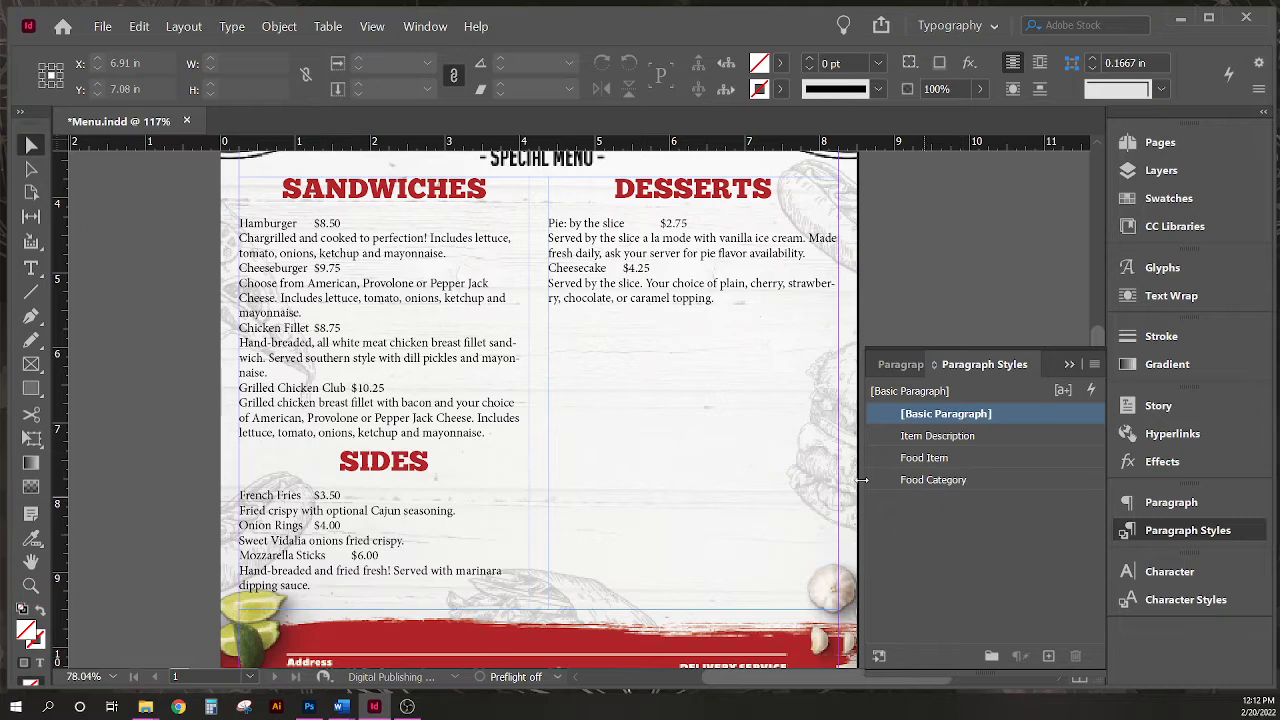
# - Select the sandwich entries and apply Food Item then Next Style to them
pyautogui.doubleClick(436, 425)
pyautogui.moveTo(488, 433); pyautogui.dragTo(165, 228)
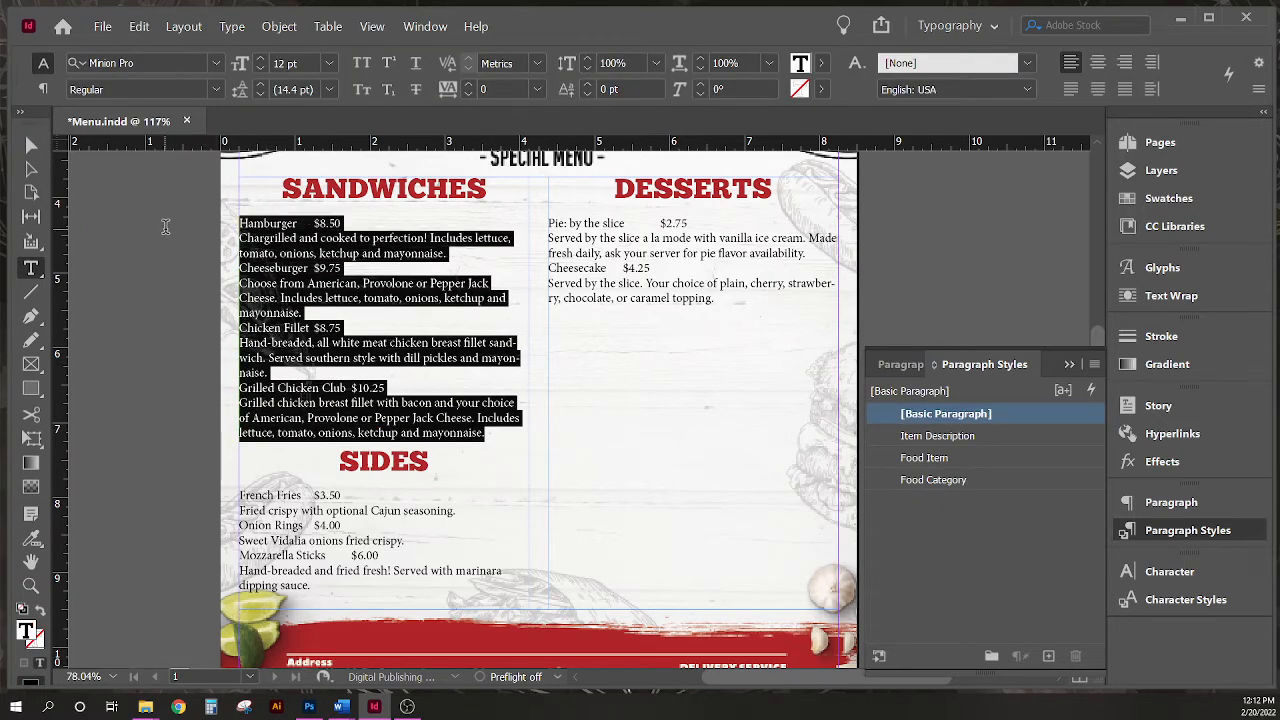
pyautogui.rightClick(979, 457)
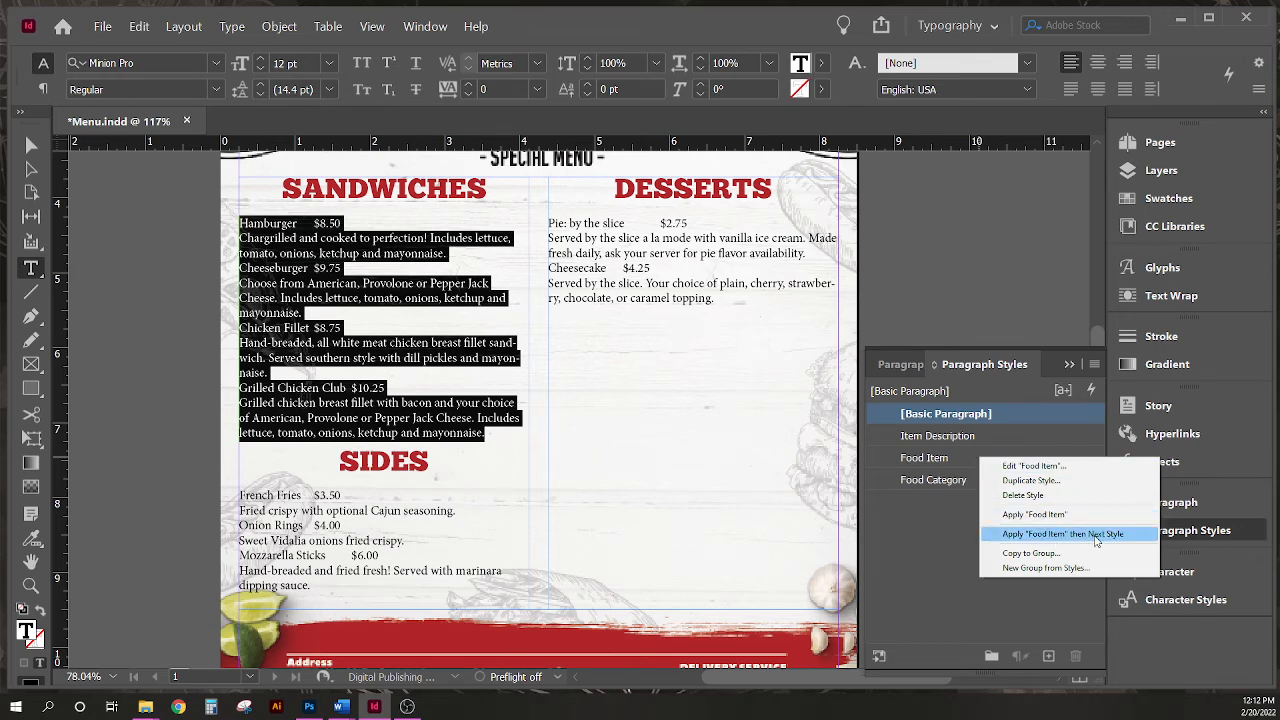
pyautogui.click(1096, 540)
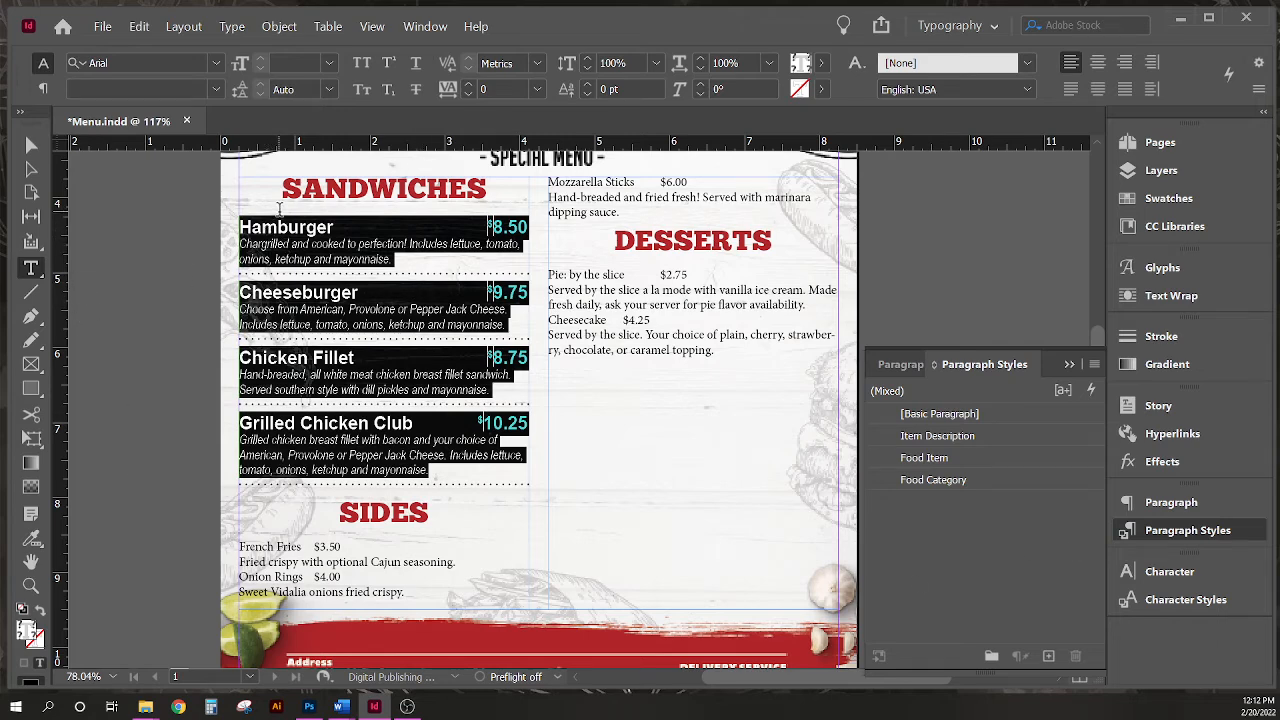
# - Select the sides entries and apply Food Item then Next Style to them
pyautogui.click(509, 258)
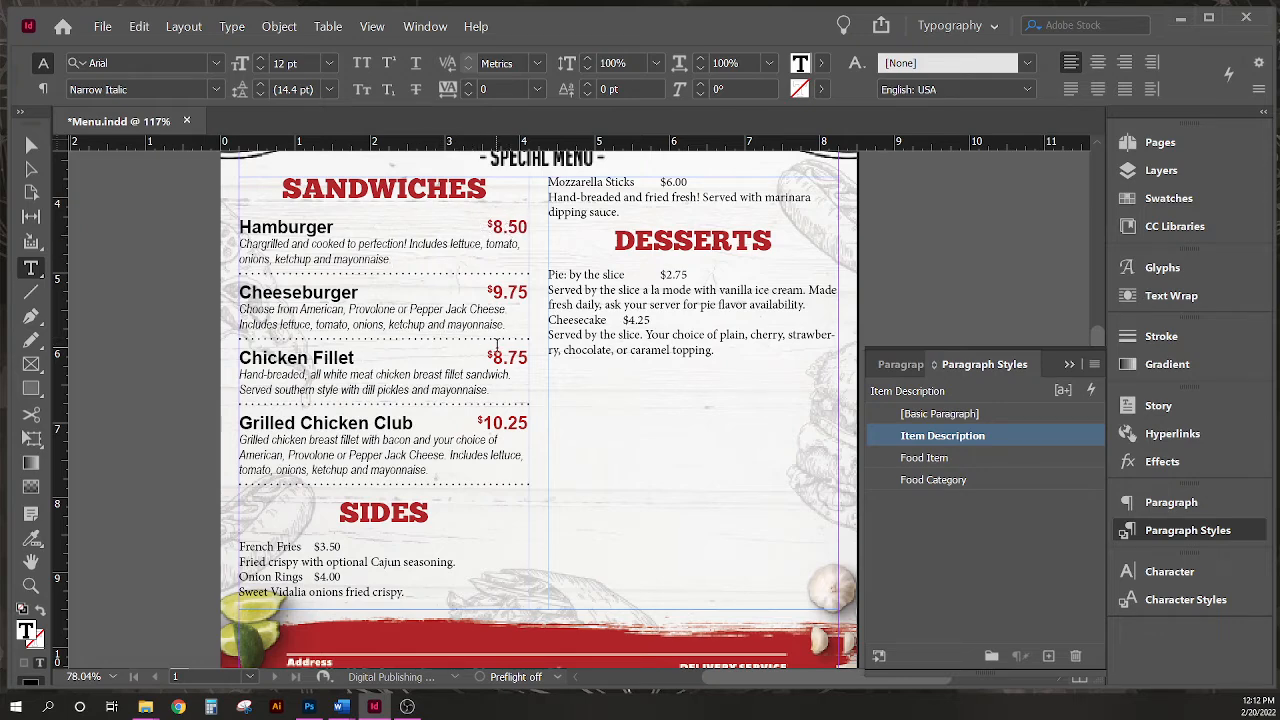
pyautogui.moveTo(620, 213); pyautogui.dragTo(211, 540)
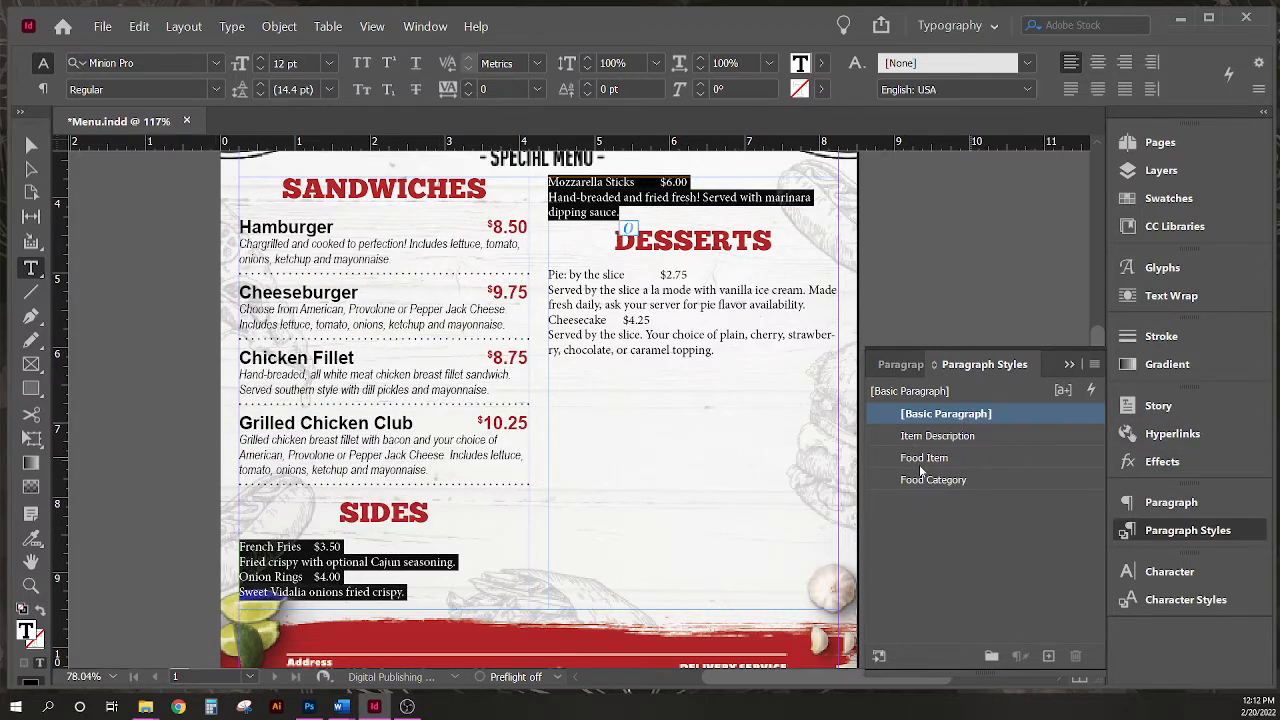
pyautogui.click(971, 462)
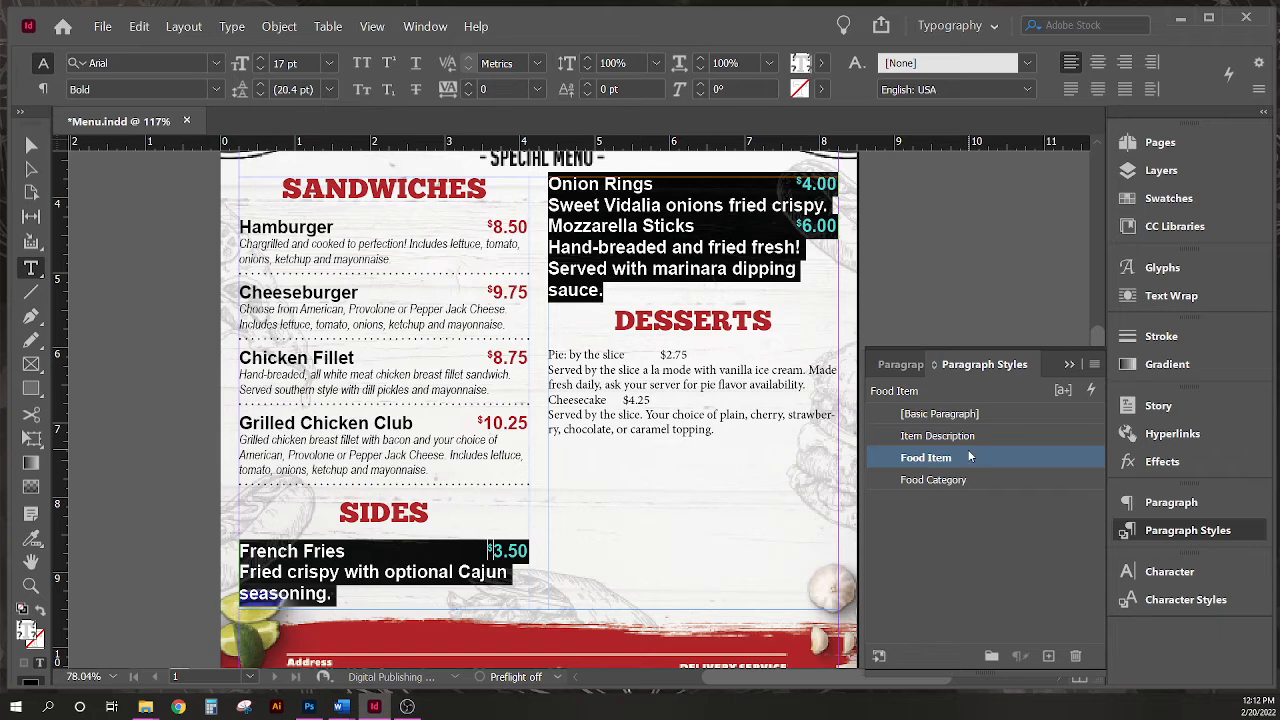
pyautogui.rightClick(969, 457)
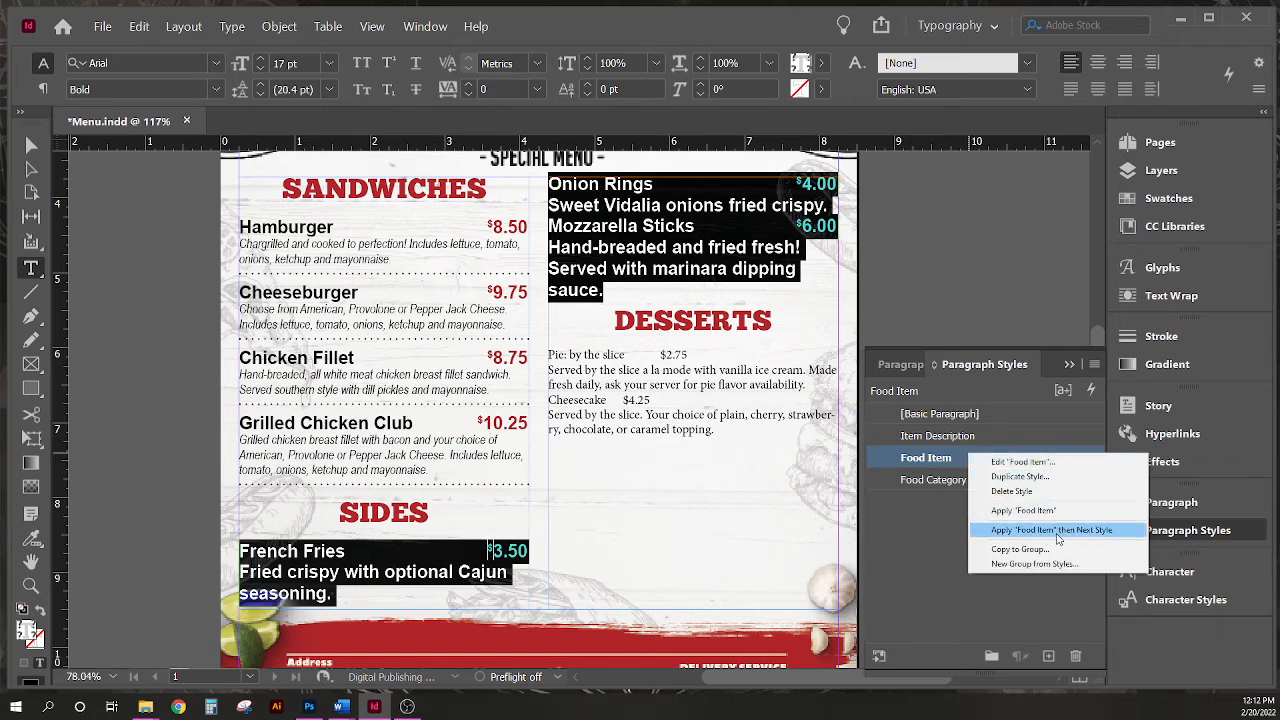
pyautogui.click(1055, 530)
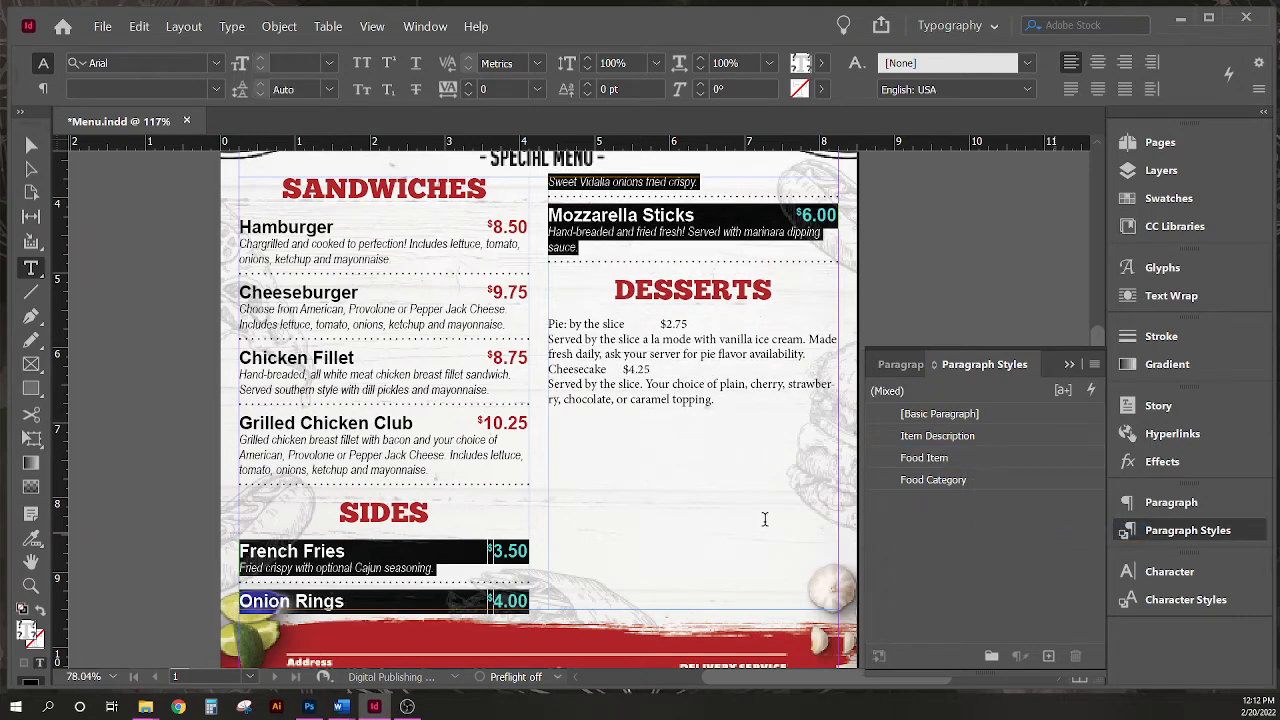
# - Select the dessert entries and apply Food Item then Next Style, then deselect the text
pyautogui.click(725, 402)
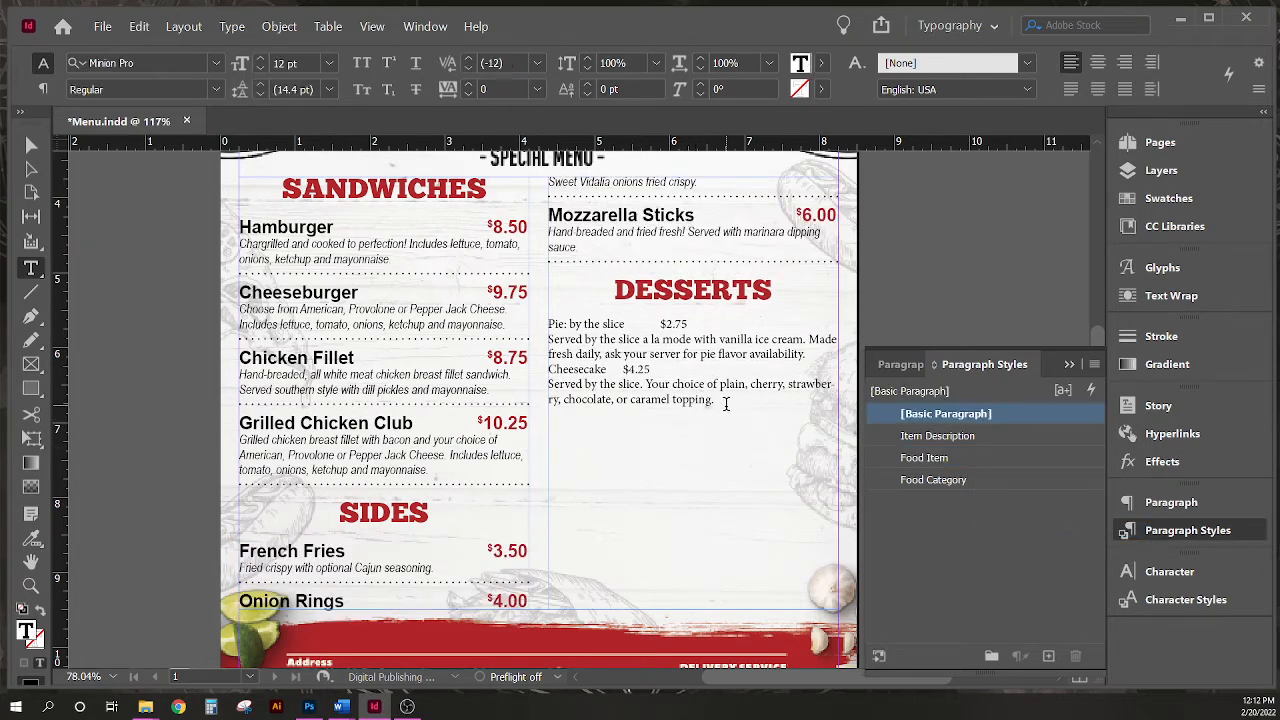
pyautogui.moveTo(725, 403); pyautogui.dragTo(540, 324)
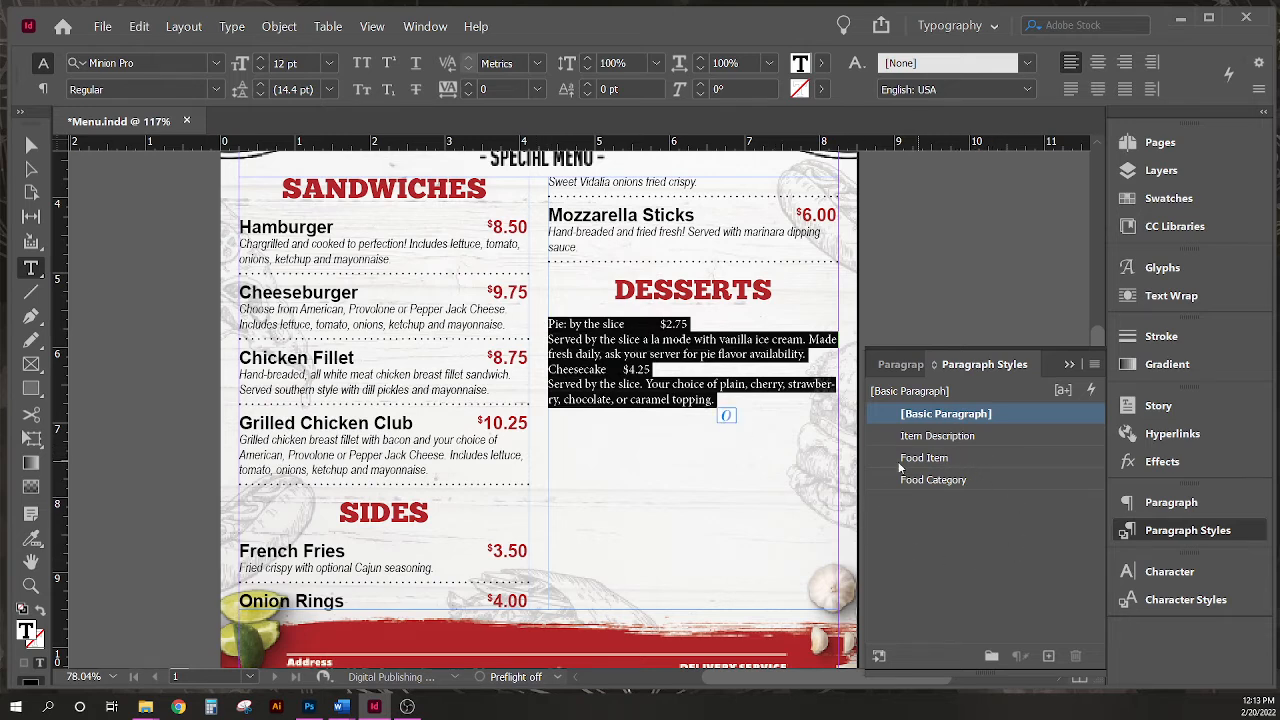
pyautogui.rightClick(962, 467)
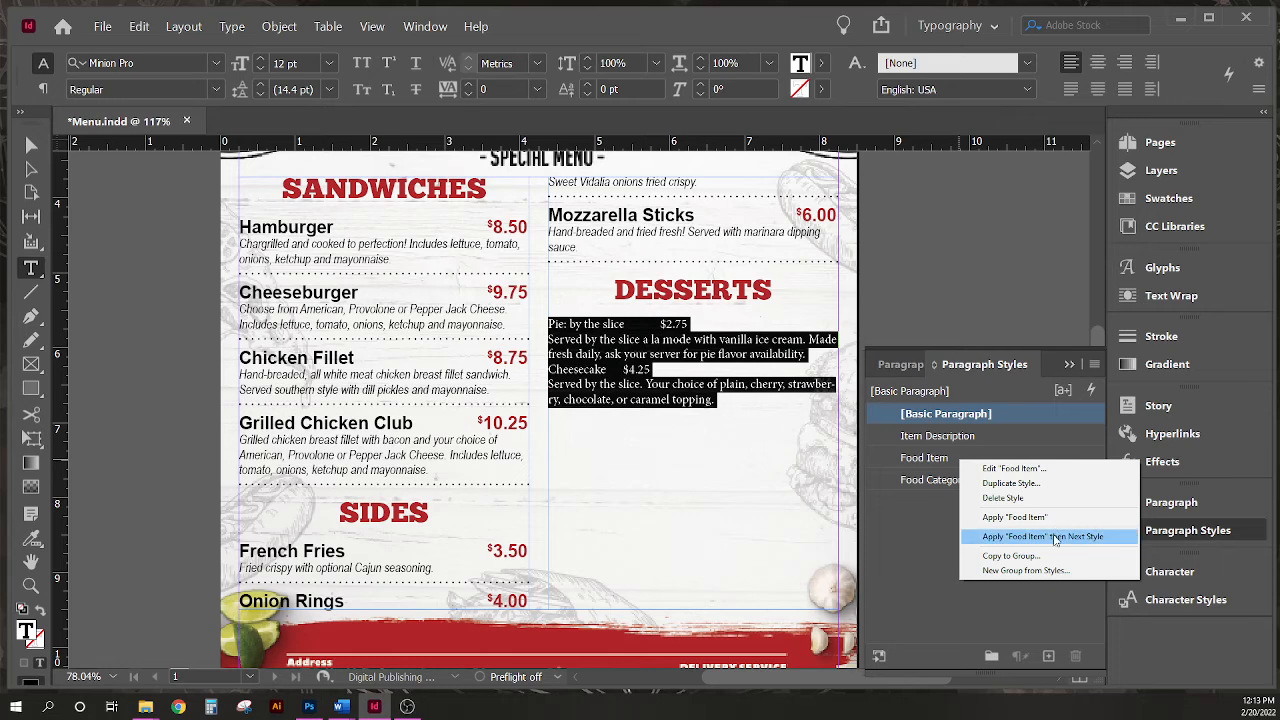
pyautogui.click(1055, 537)
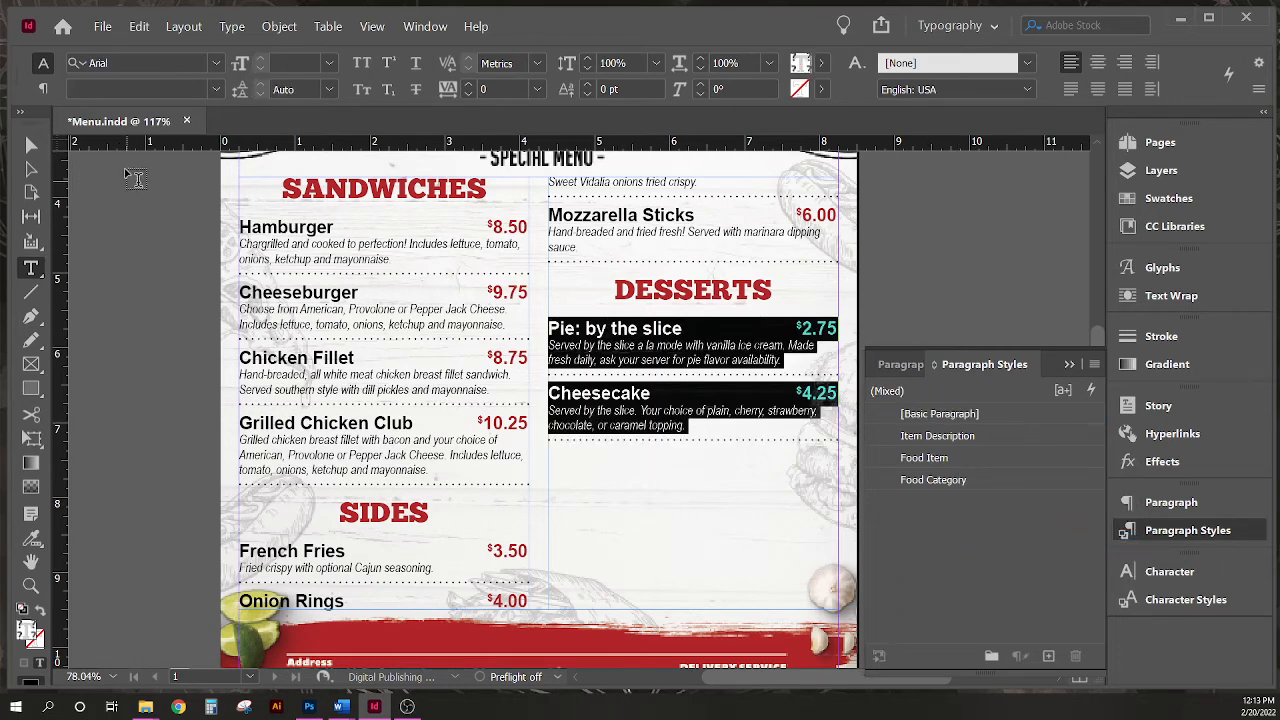
pyautogui.press('Escape')
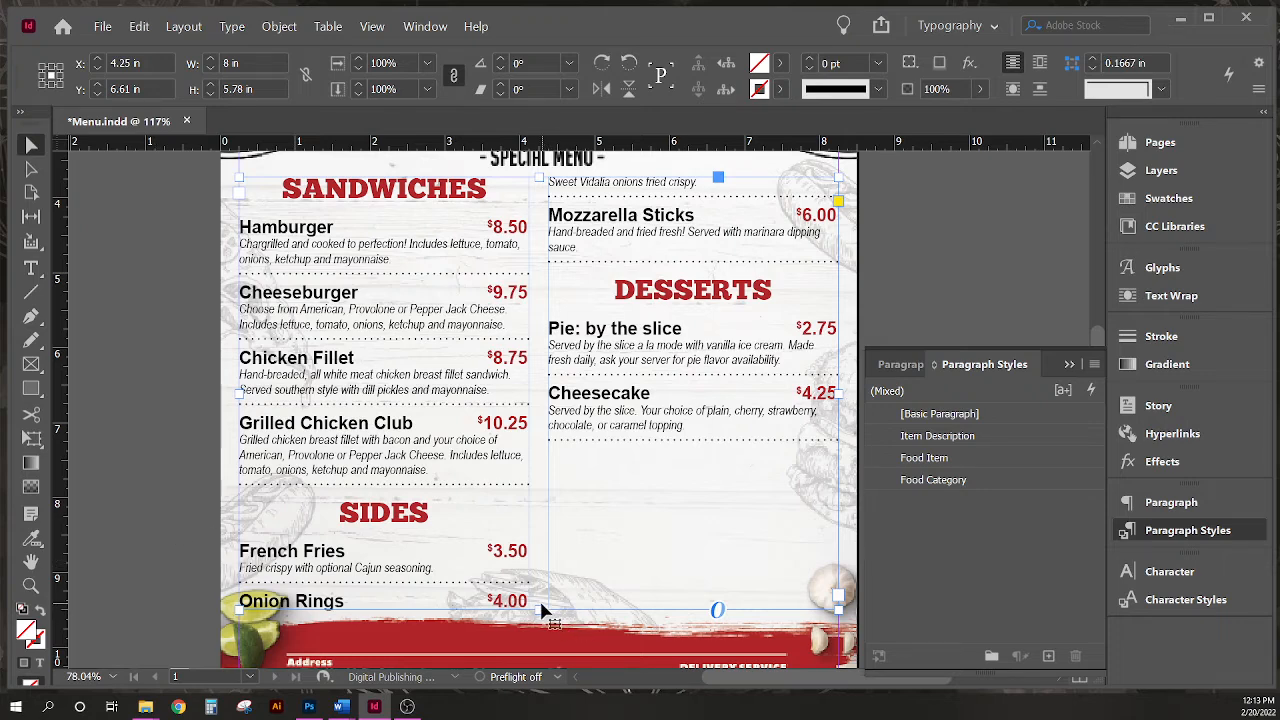
# - Resize the menu text frame's height to about 4.9 in
pyautogui.moveTo(541, 610); pyautogui.dragTo(535, 494)
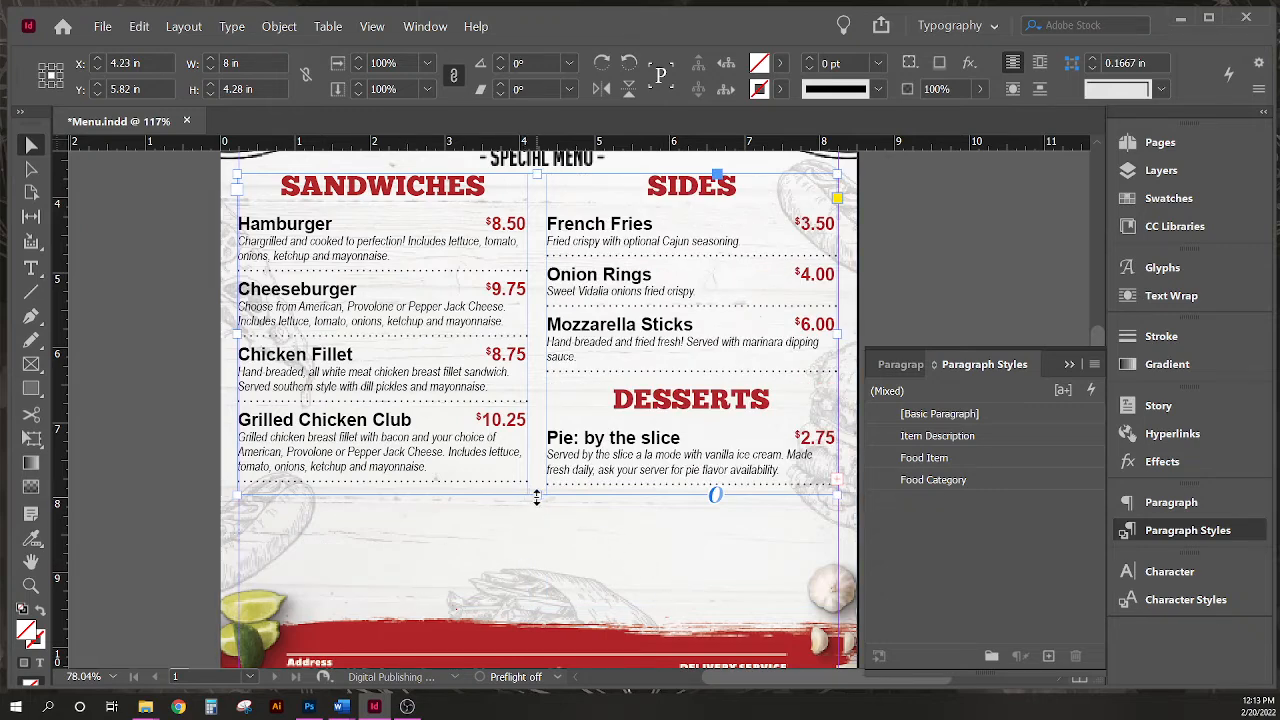
pyautogui.moveTo(536, 496); pyautogui.dragTo(536, 542)
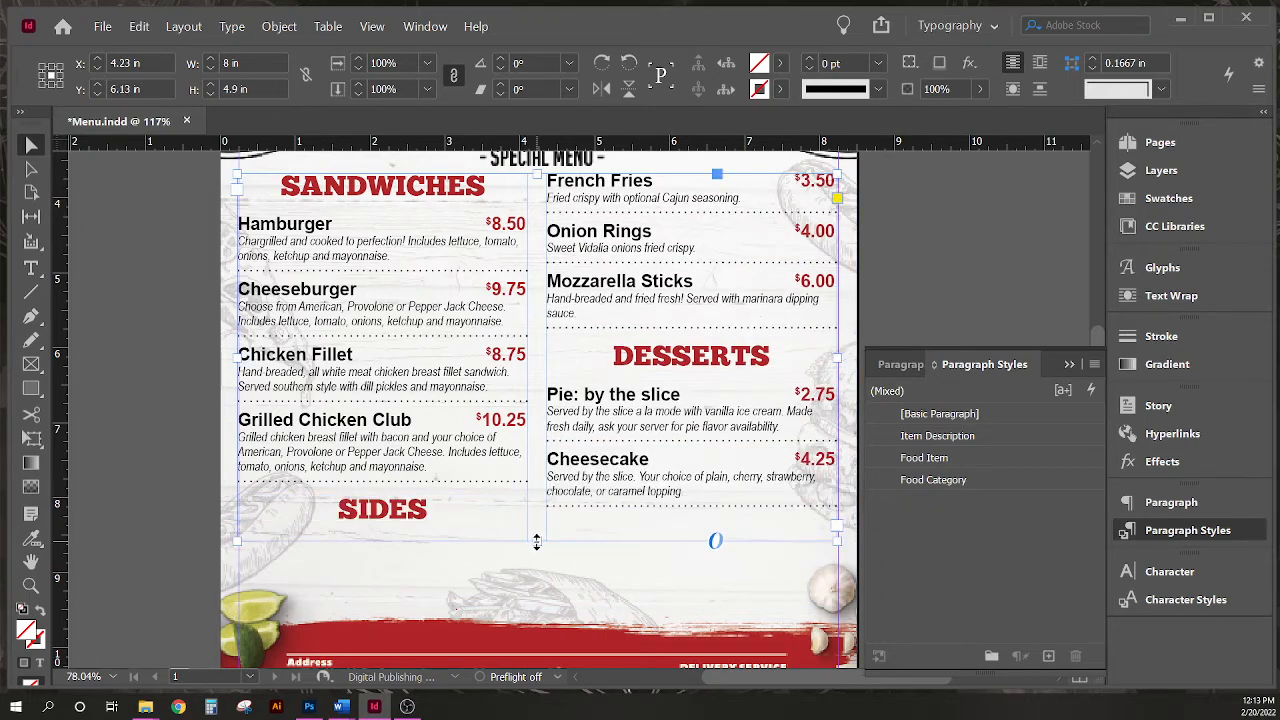
# - Insert a column break before the SIDES heading so it moves to the second column
pyautogui.doubleClick(342, 509)
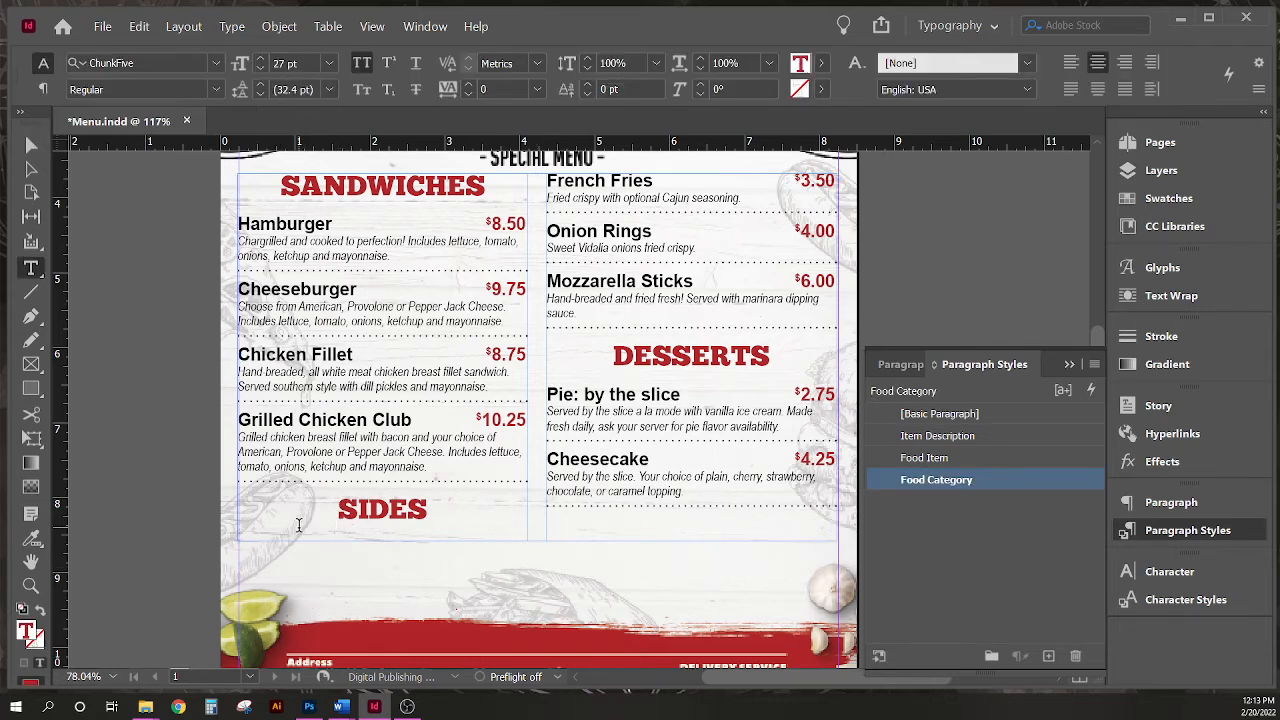
pyautogui.press('KP_Enter')
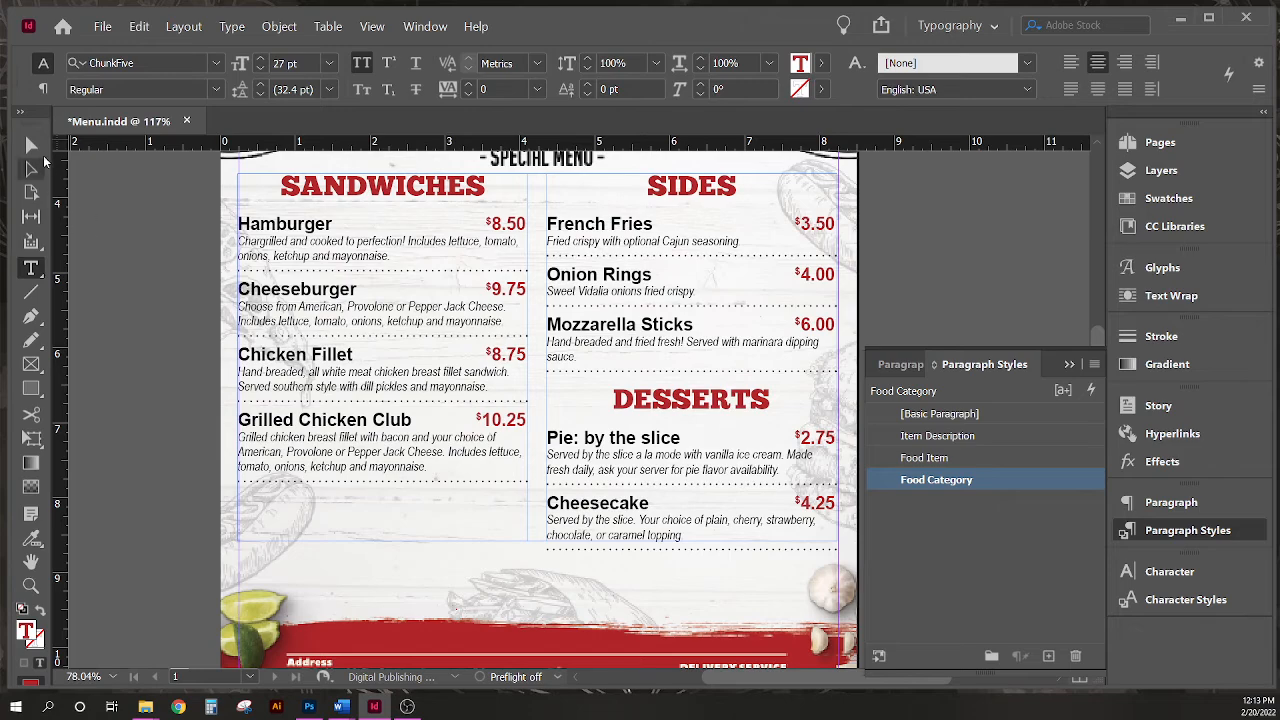
pyautogui.click(32, 147)
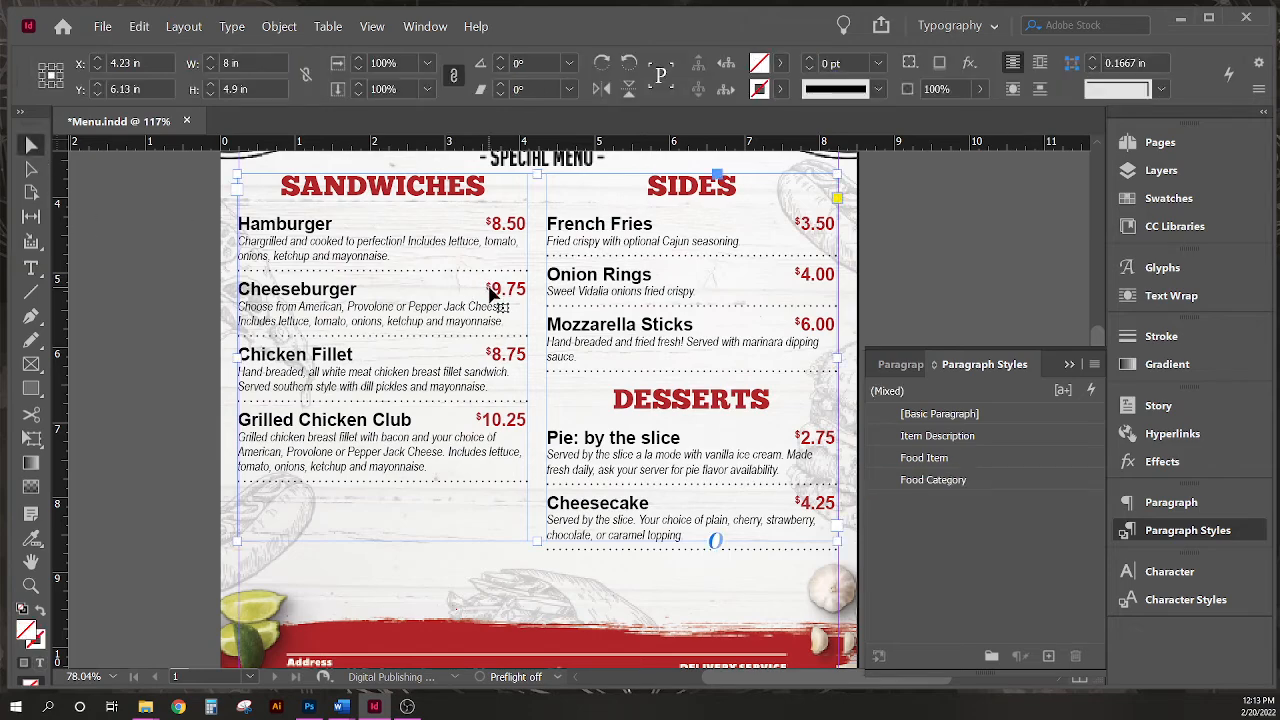
# - Nudge the menu text frame down to a Y position of about 6.34 in and deselect it
pyautogui.moveTo(500, 289); pyautogui.dragTo(492, 295)
pyautogui.press('Down')
pyautogui.press('Down')
pyautogui.press('Down')
pyautogui.press('Down')
pyautogui.press('Down')
pyautogui.press('Down')
pyautogui.press('Down')
pyautogui.press('Down')
pyautogui.press('Down')
pyautogui.press('Down')
pyautogui.press('Down')
pyautogui.press('Down')
pyautogui.press('Down')
pyautogui.press('Down')
pyautogui.press('Down')
pyautogui.press('Down')
pyautogui.press('Down')
pyautogui.press('Down')
pyautogui.press('Down')
pyautogui.press('Down')
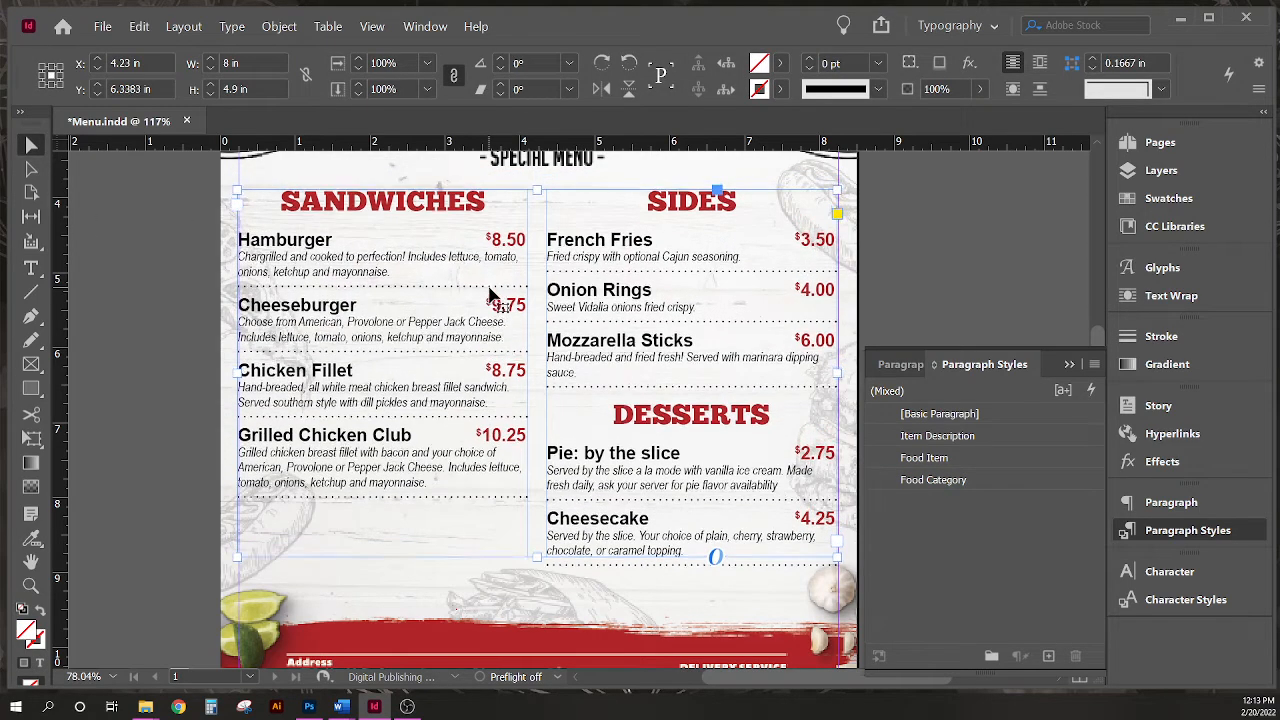
pyautogui.click(155, 297)
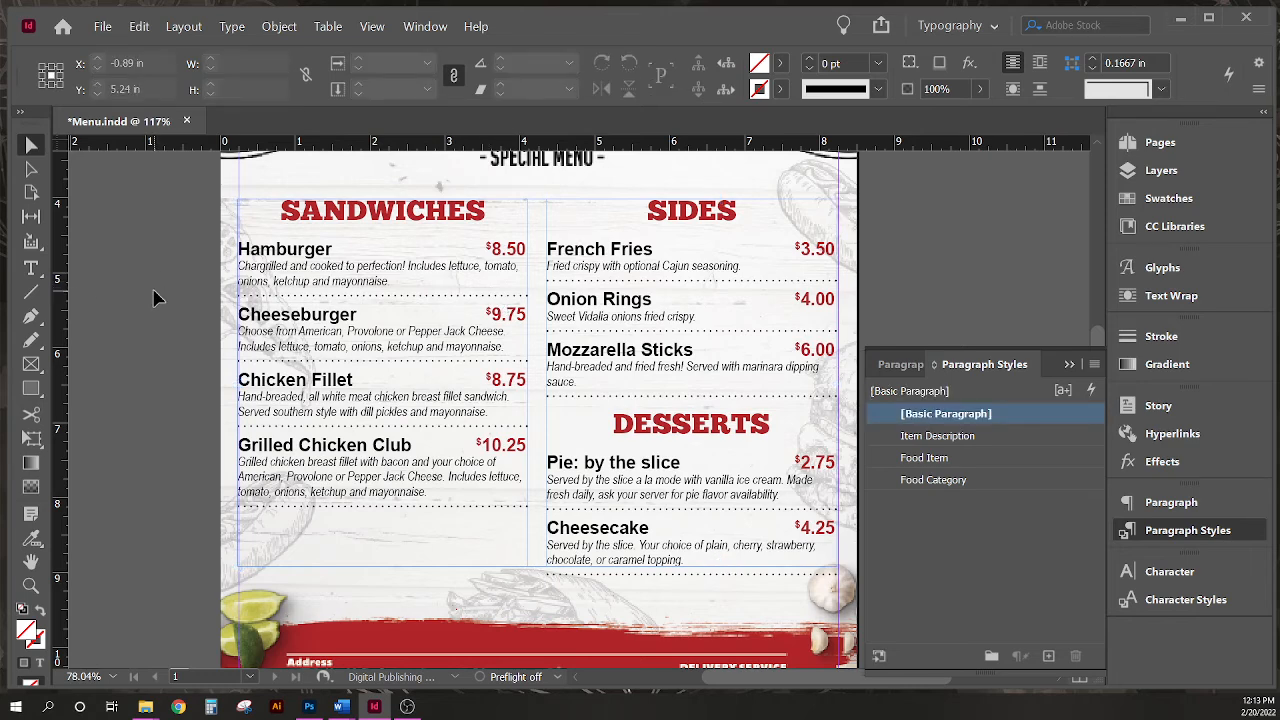
pyautogui.hotkey('ctrl', '0')
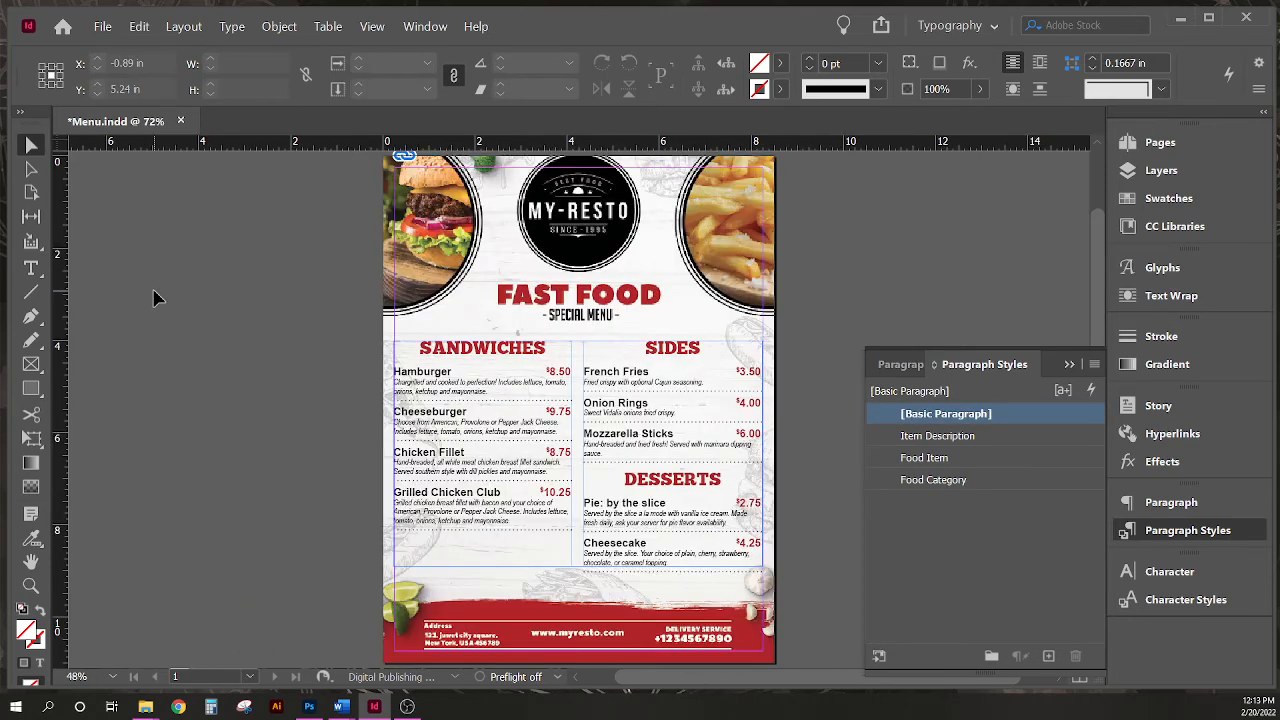